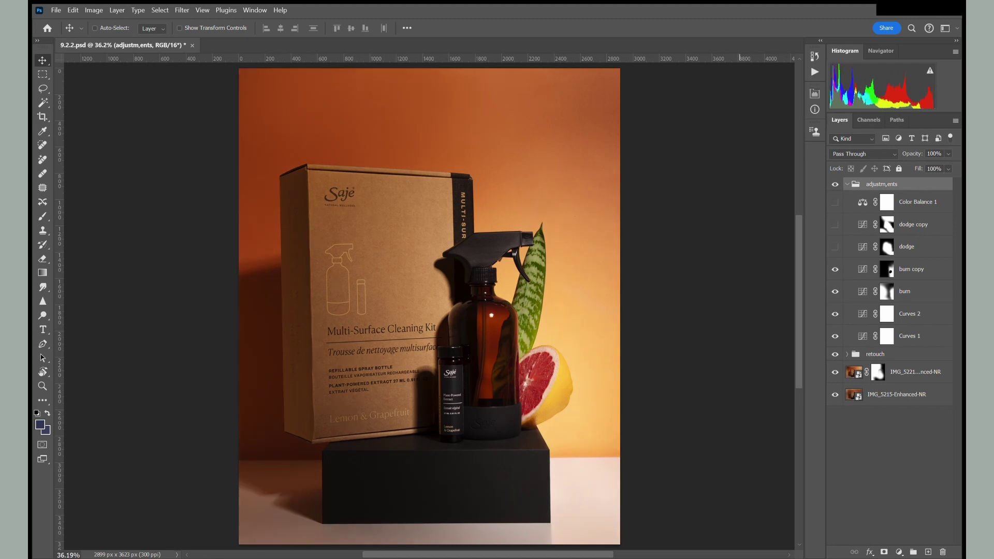
Turn on the dodge copy and Color Balance 1 adjustment layers of the product photo
left_click(835, 224)
left_click(835, 202)
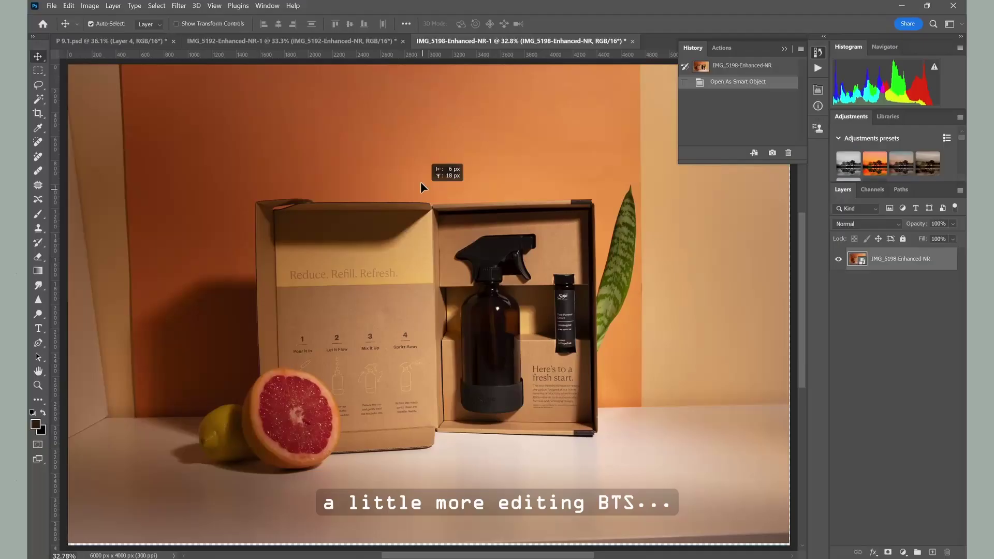
Copy the IMG_5198 image into the IMG_5192 document, centre it horizontally and vertically, and toggle its visibility to compare alignment
left_click_drag(420, 181, 377, 44)
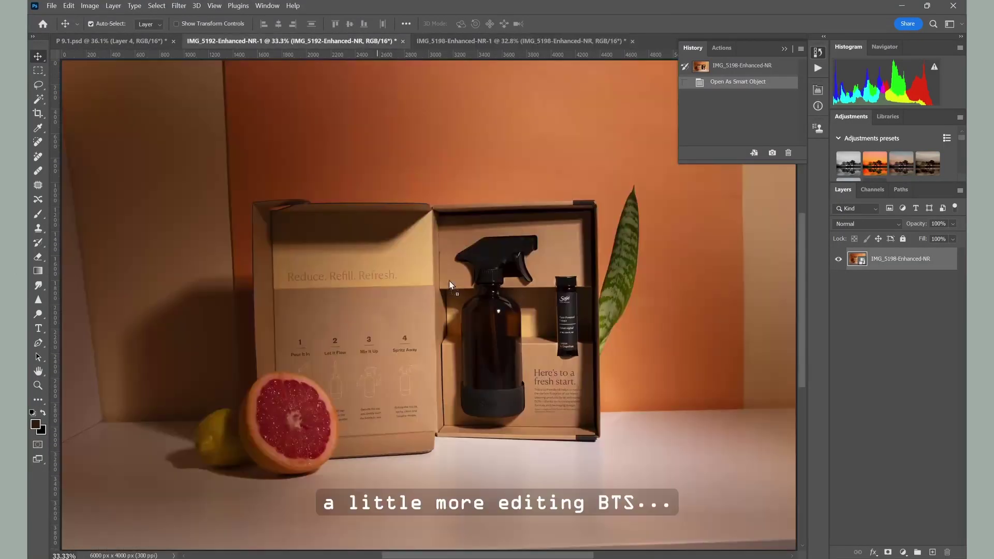
left_click_drag(449, 284, 486, 345)
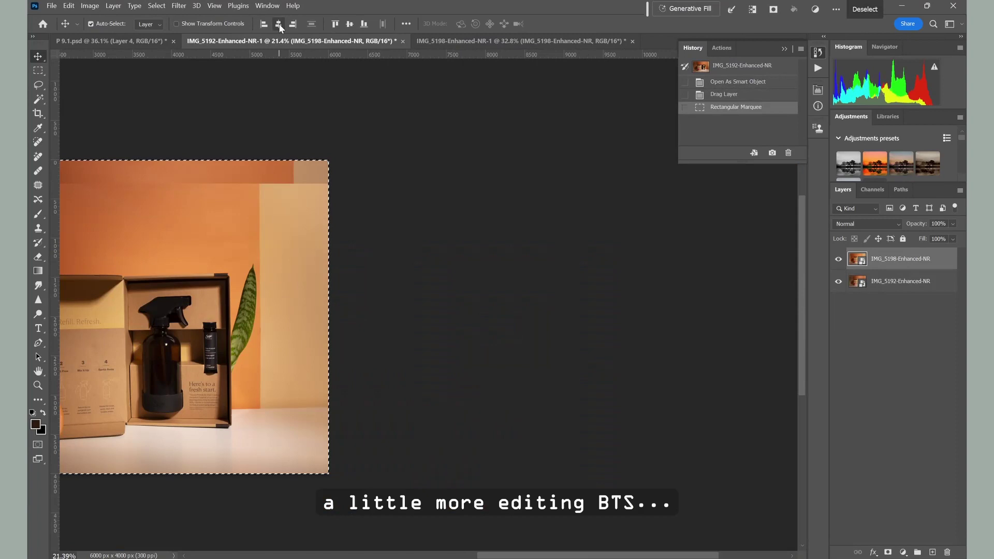
left_click(278, 23)
left_click(349, 23)
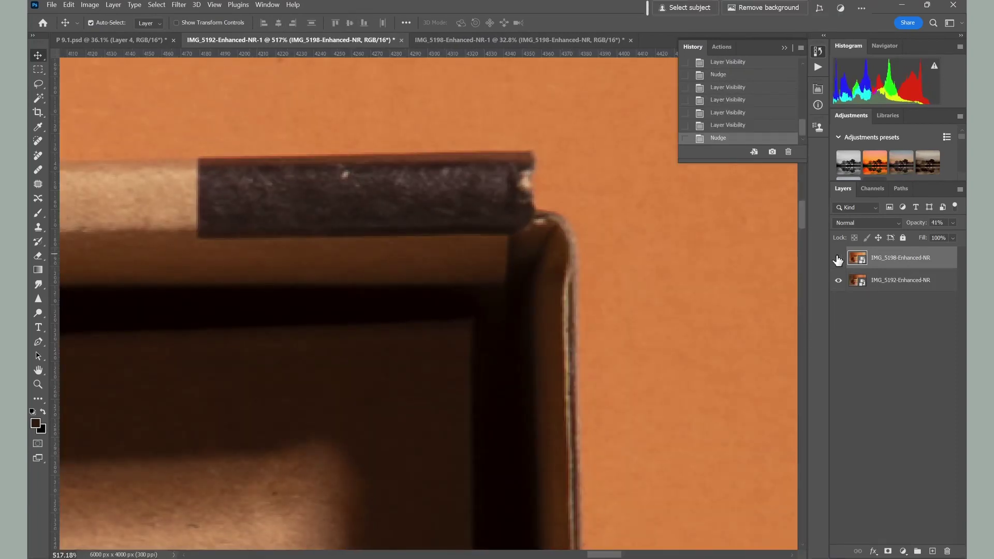
left_click(838, 259)
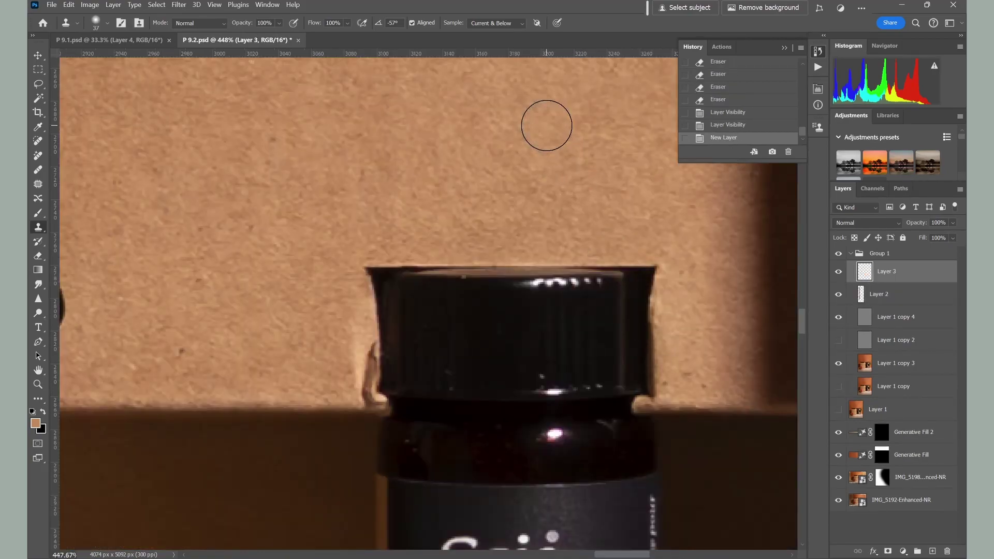
Clone the small bottle cap's edge onto Layer 3, flip the piece horizontally and place it over the cap's opposite edge
mouse_move(546, 122)
left_mouse_down()
mouse_move(551, 161)
mouse_move(545, 82)
left_mouse_up()
scroll(545, 79, "up", 3)
key("ctrl+t")
right_click(550, 197)
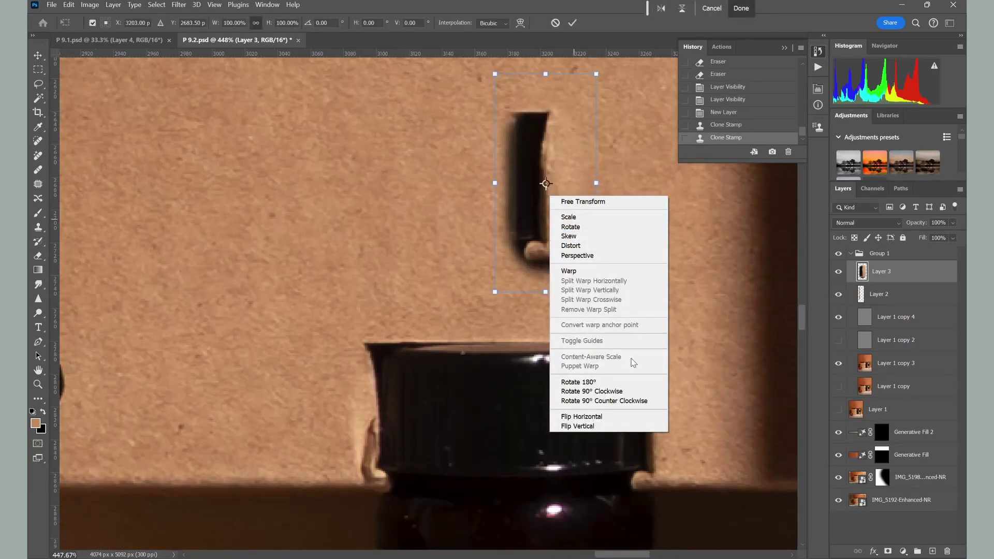
left_click(614, 416)
key("6")
mouse_move(577, 229)
left_mouse_down()
mouse_move(413, 468)
mouse_move(401, 465)
left_mouse_up()
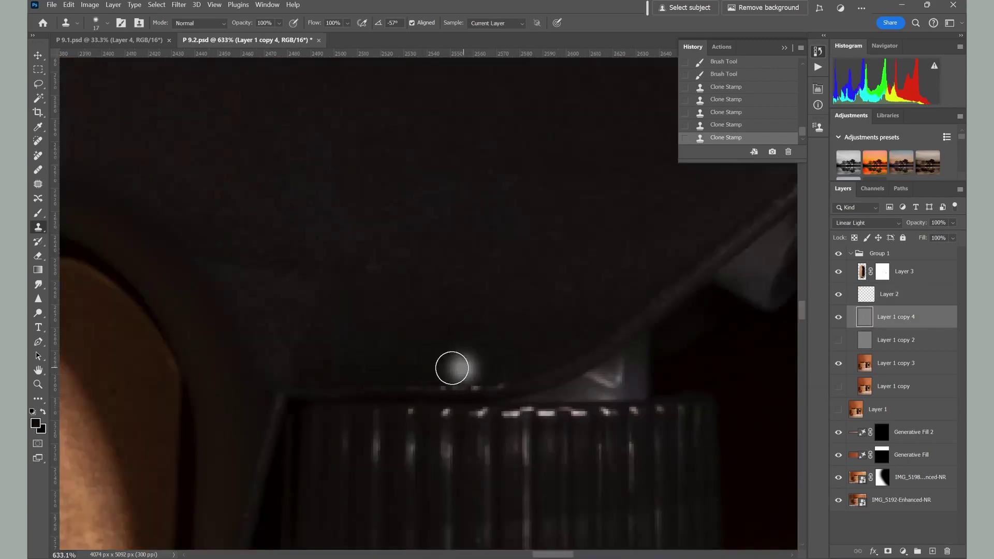
Clone over the bright specks along the spray head's lower edge on Layer 1 copy 4 and inspect the bottle base for dust
left_click_drag(476, 370, 445, 377)
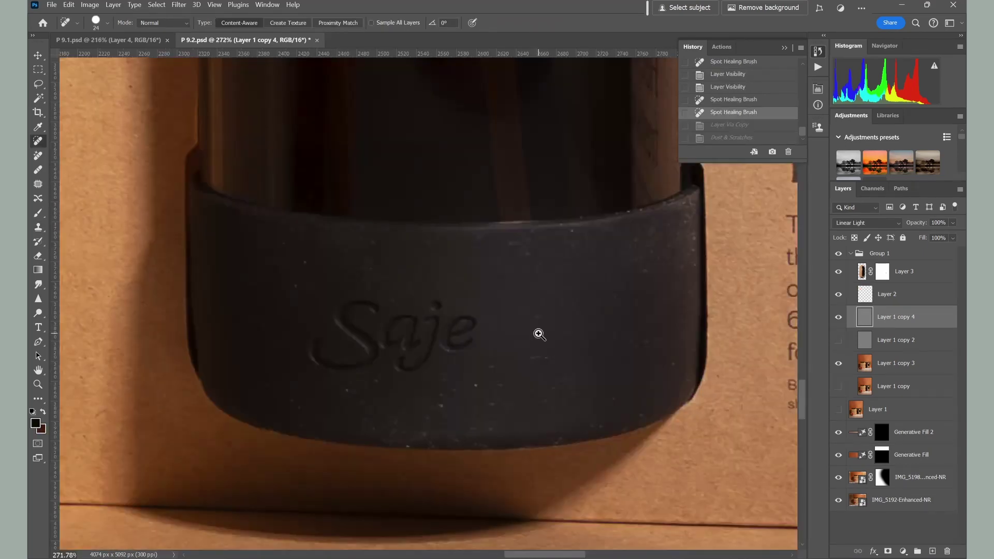
scroll(537, 333, "up", 3)
scroll(566, 328, "down", 3)
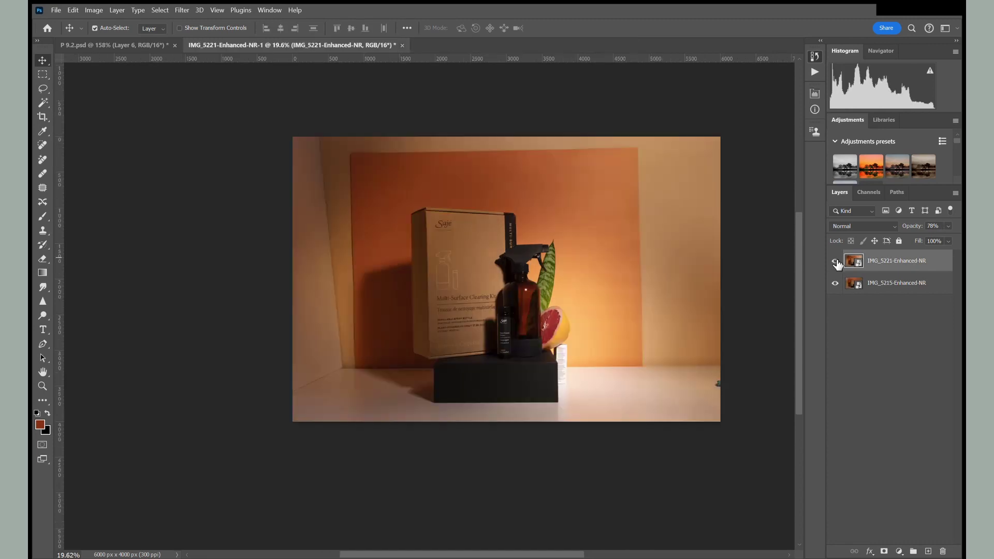
Compare the IMG_5221 layer with the one below and paint white on its mask over the scene's left side
left_click(836, 261)
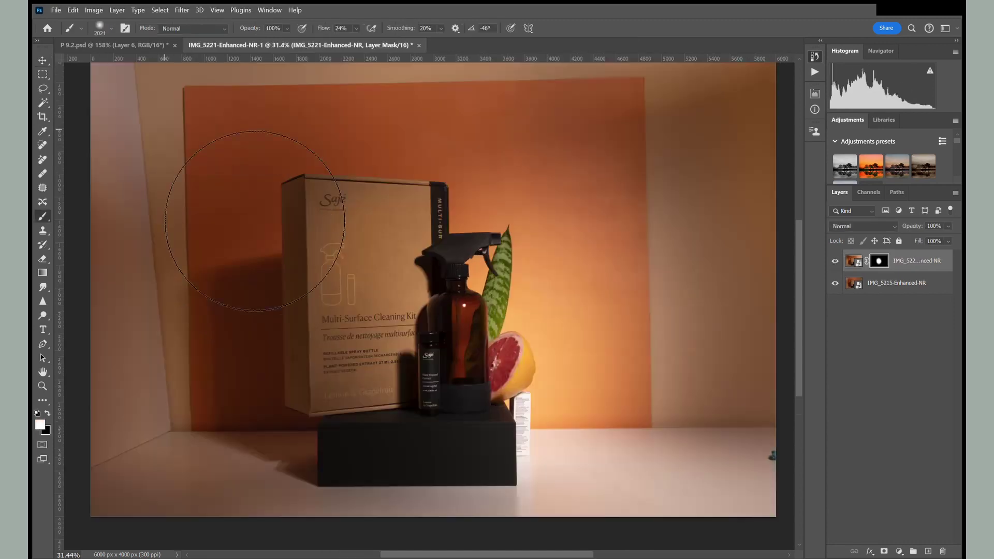
mouse_move(156, 156)
left_mouse_down()
mouse_move(145, 403)
mouse_move(170, 491)
left_mouse_up()
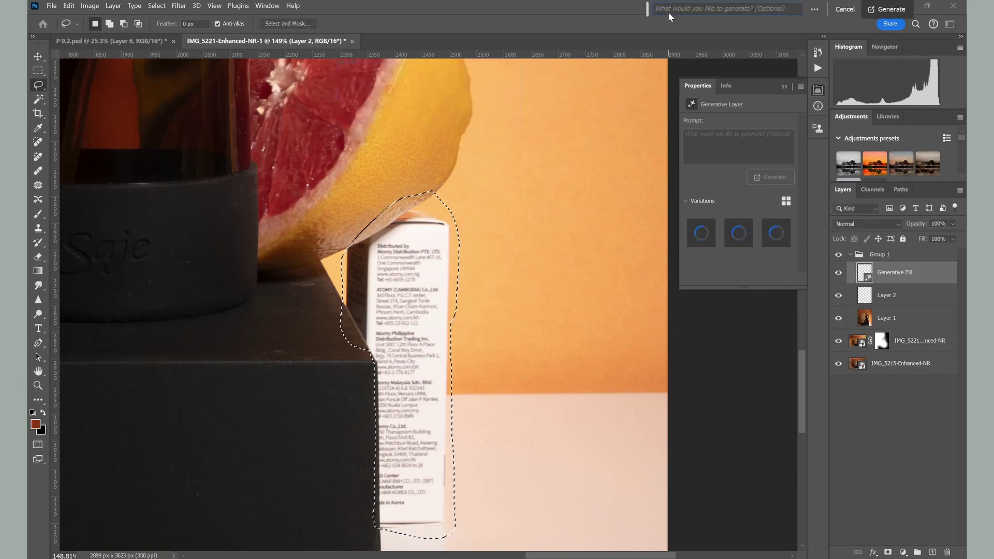
Undo the generative fill and try replacing the selected white box with the prompt "delete", then undo that as well
key("ctrl+z")
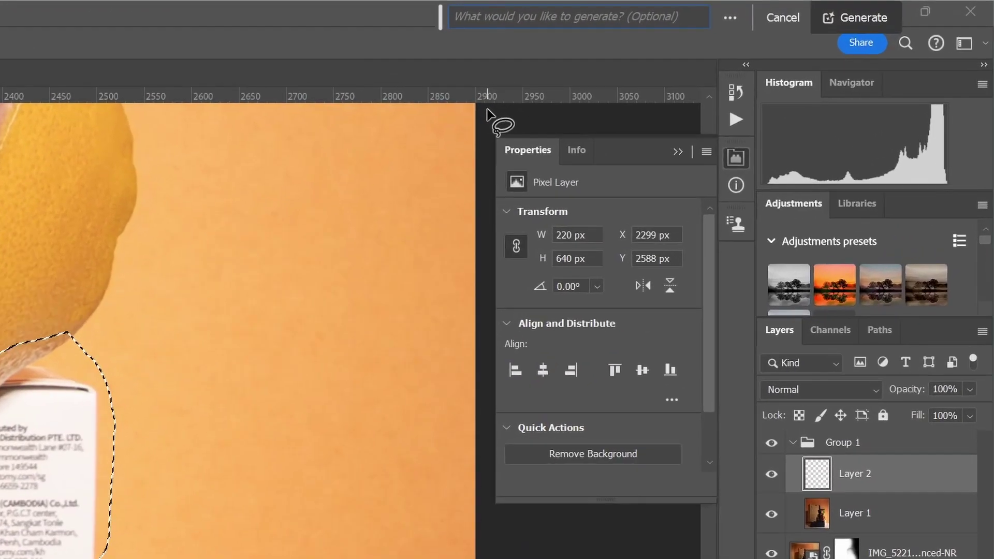
type("delet")
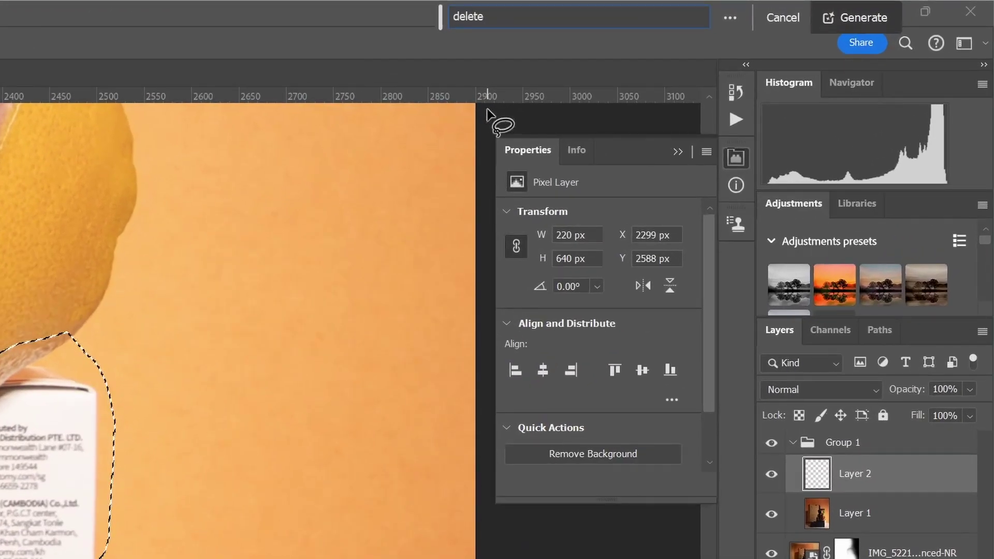
type("e")
key("Return")
key("ctrl+z")
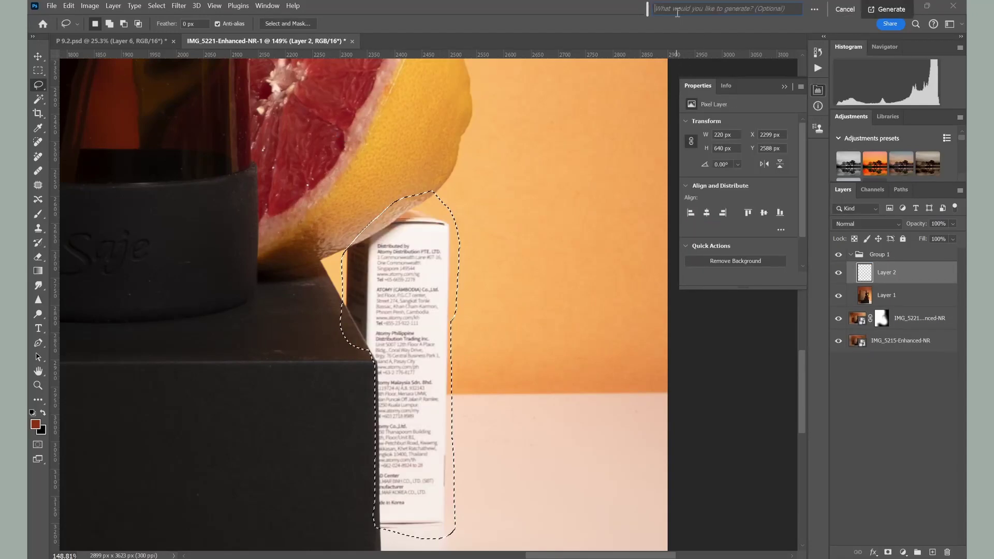
Try a generative fill on the selected white box with the prompt "no block"
type("no b")
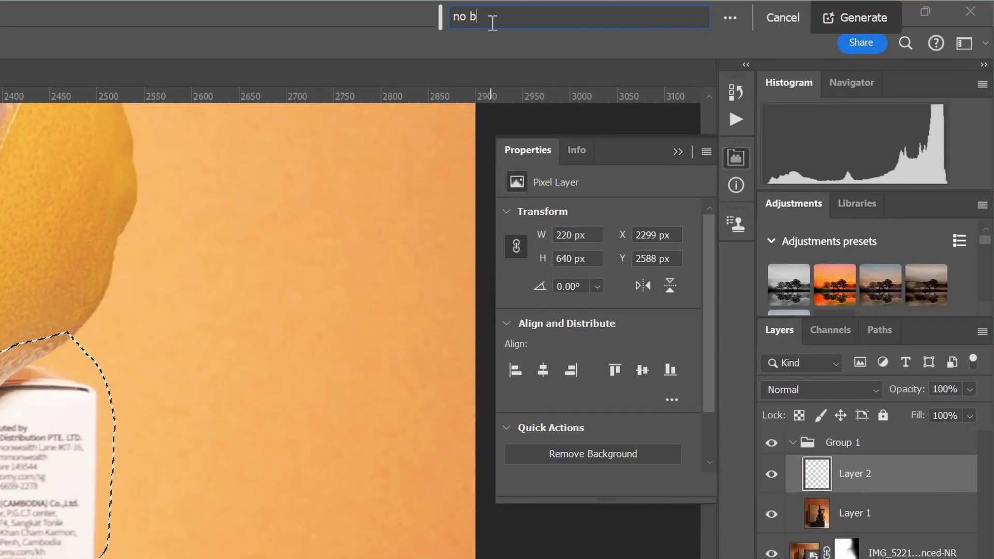
type("lock")
key("Return")
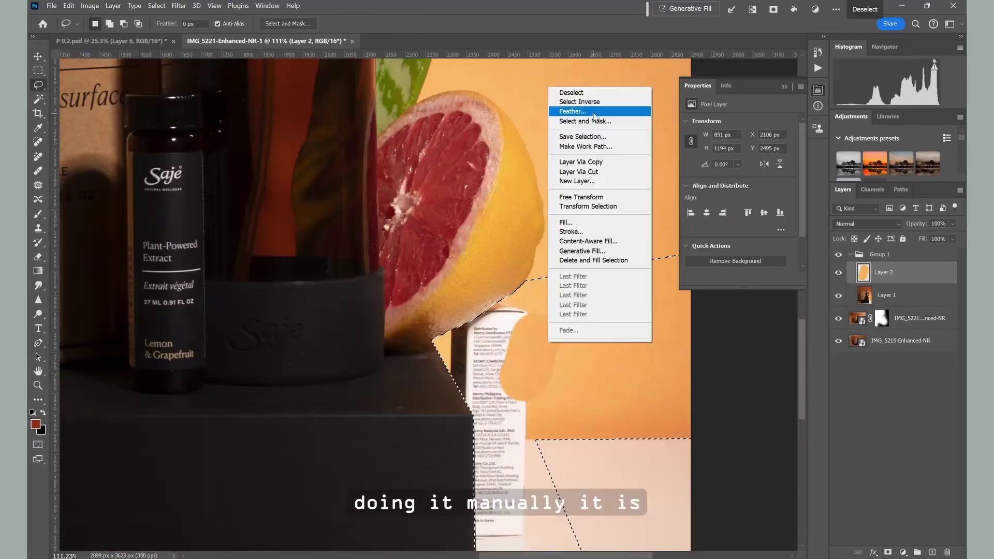
Feather the selection, then clone the orange wall and pale table surface over the white box beside the black block
left_click(590, 110)
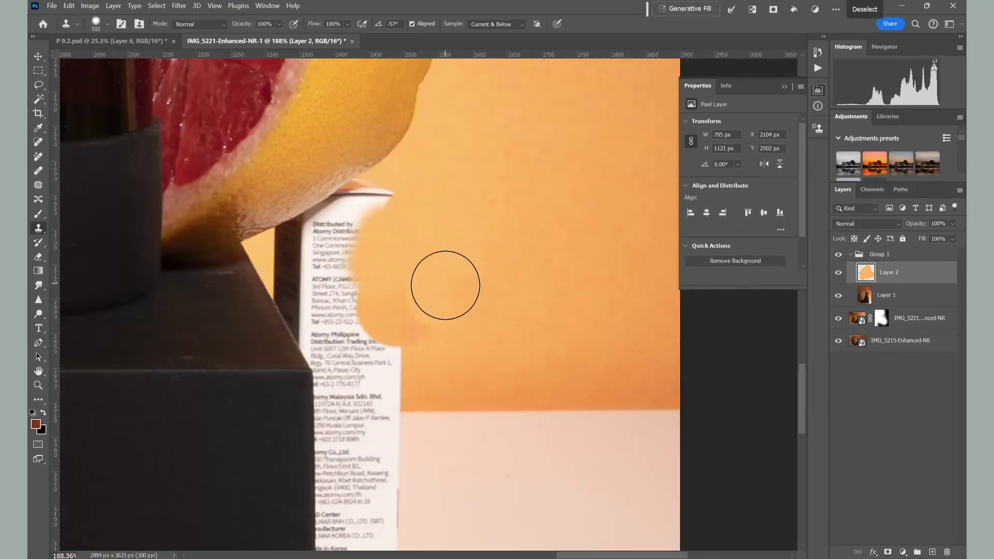
scroll(419, 310, "up", 3)
key("bracketleft")
key("bracketleft")
key("bracketleft")
mouse_move(395, 382)
left_mouse_down()
mouse_move(373, 406)
mouse_move(333, 406)
left_mouse_up()
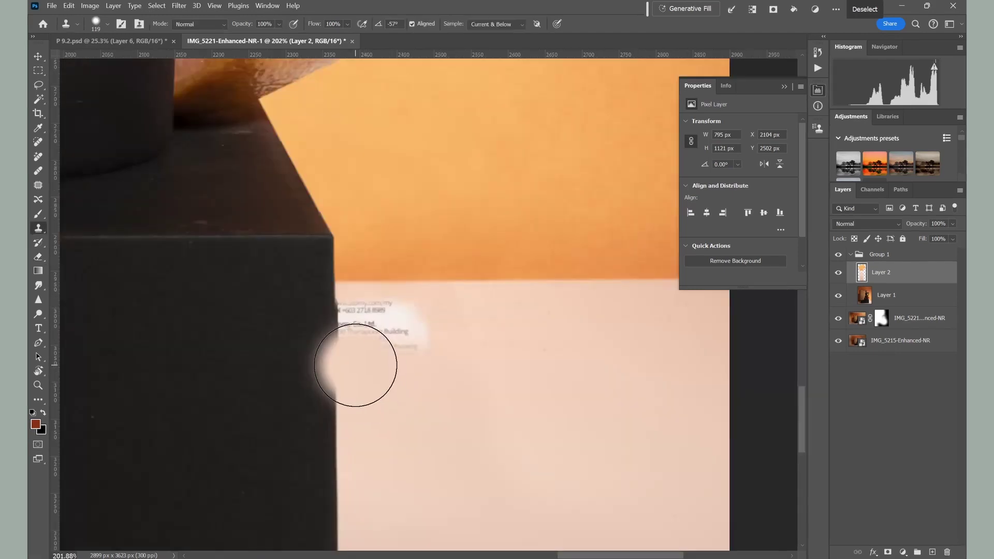
left_click_drag(353, 351, 333, 333)
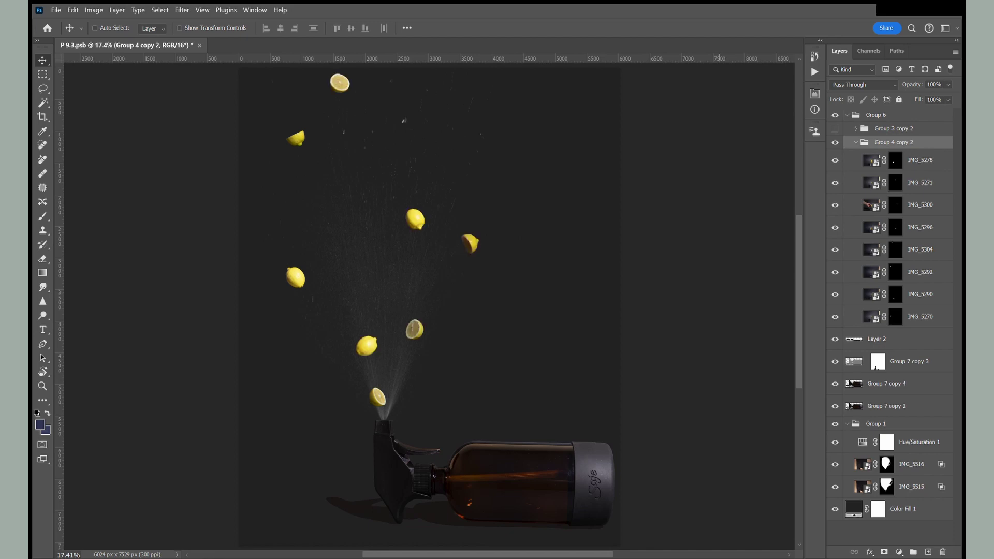
Select the Group 3 copy 2 layer group in the citrus spray composite
left_click(894, 129)
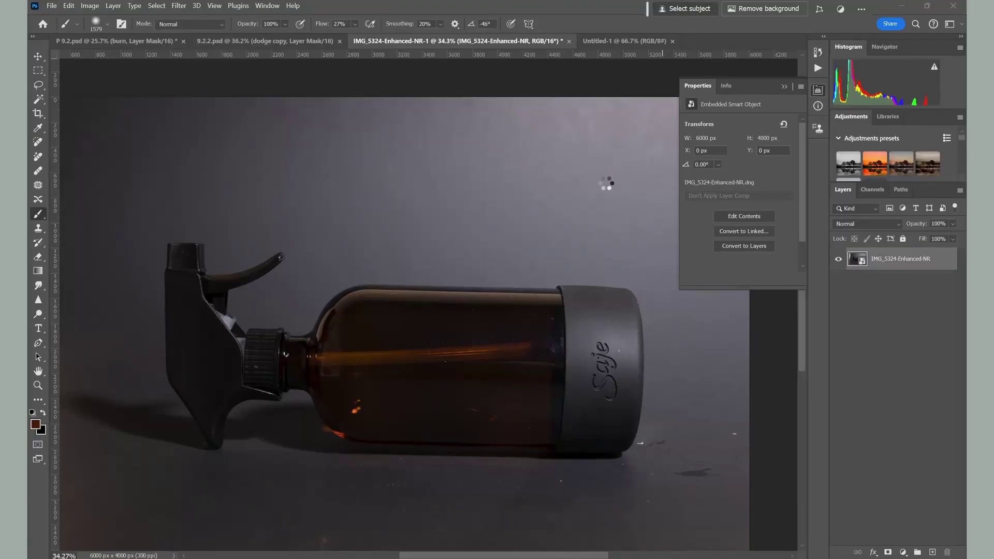
Mask the bottle layer IMG_5324, outline the spray head gap and the shadow with the Pen tool, and load the path as a selection
left_click(890, 553)
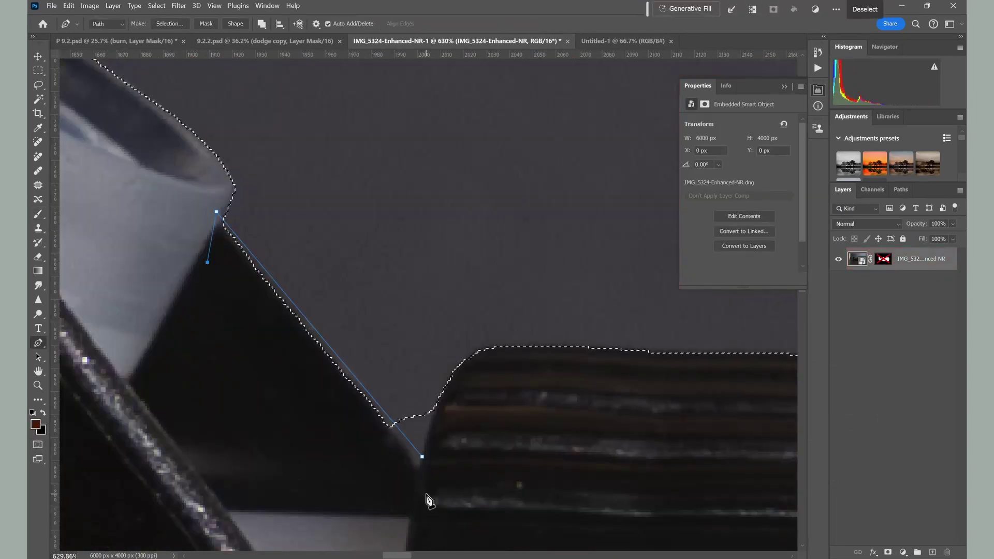
left_click(429, 499)
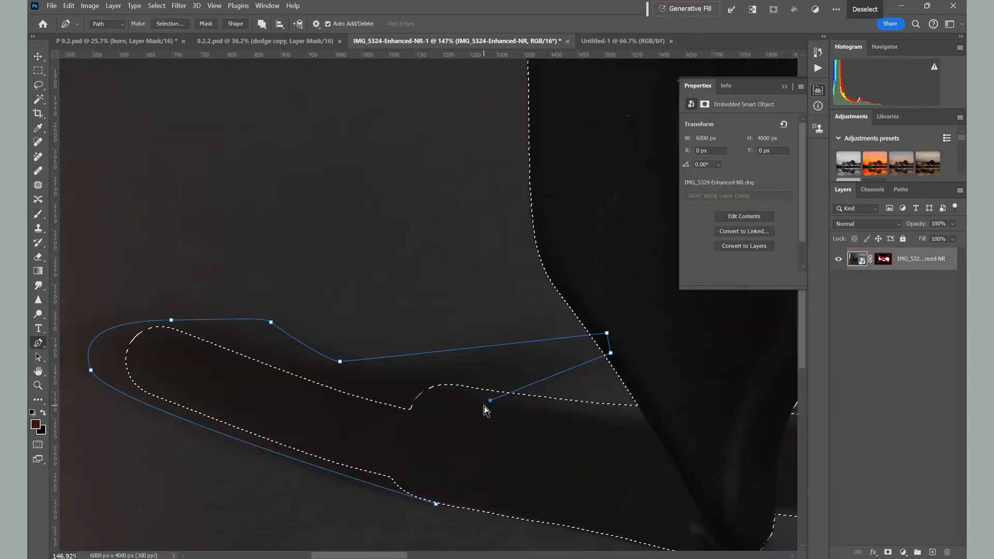
key("ctrl+Return")
key("q")
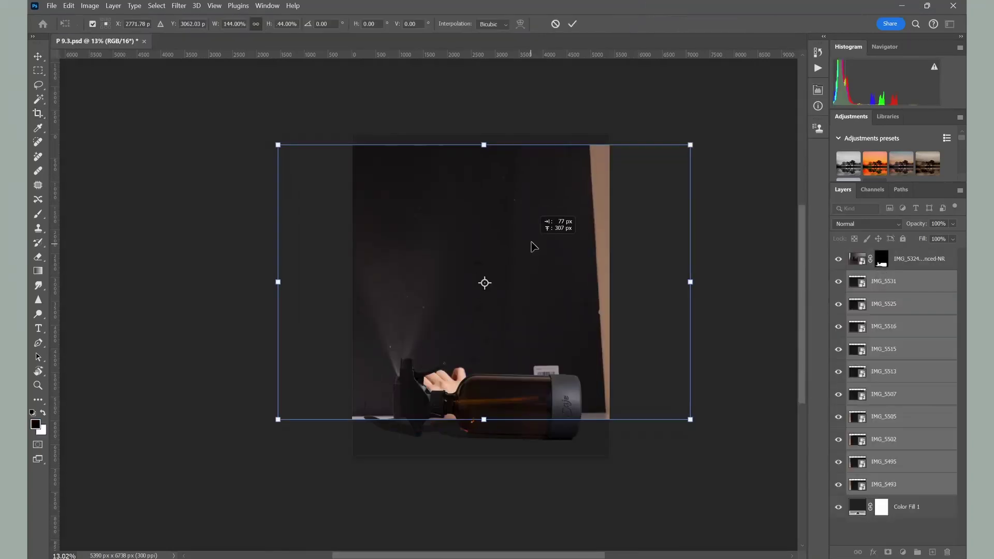
Reposition the ten spray photos over the bottle and paint the IMG_5531 layer mask around the spray mist
left_click_drag(533, 246, 539, 235)
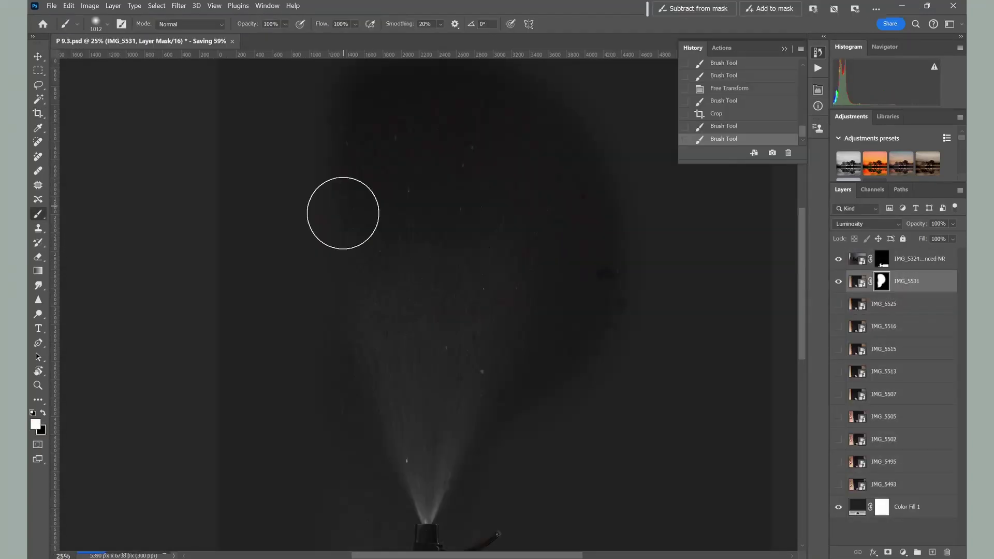
left_click_drag(343, 213, 363, 347)
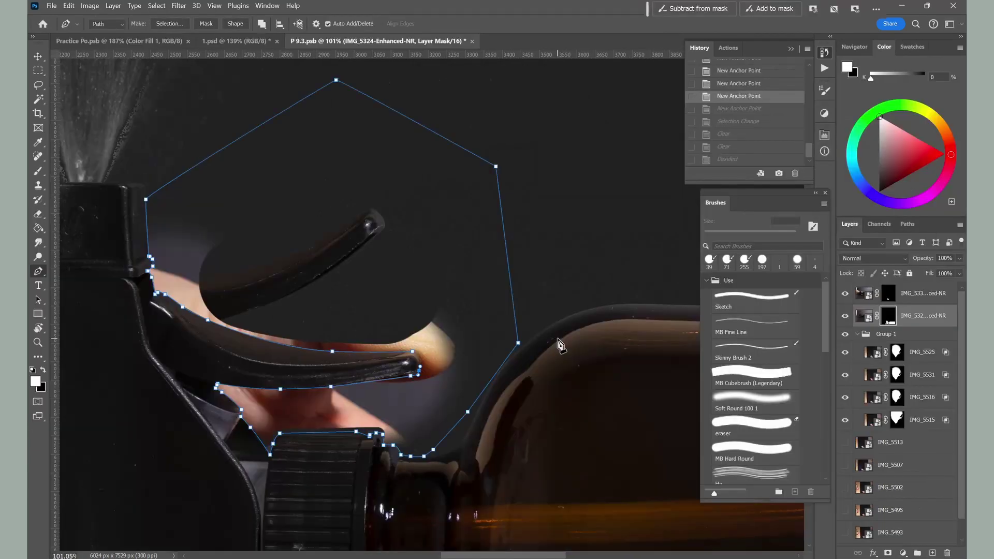
Load the path around the spray trigger as a selection and clear the hand and old trigger area on the bottle's layer mask
key("ctrl+Return")
key("Delete")
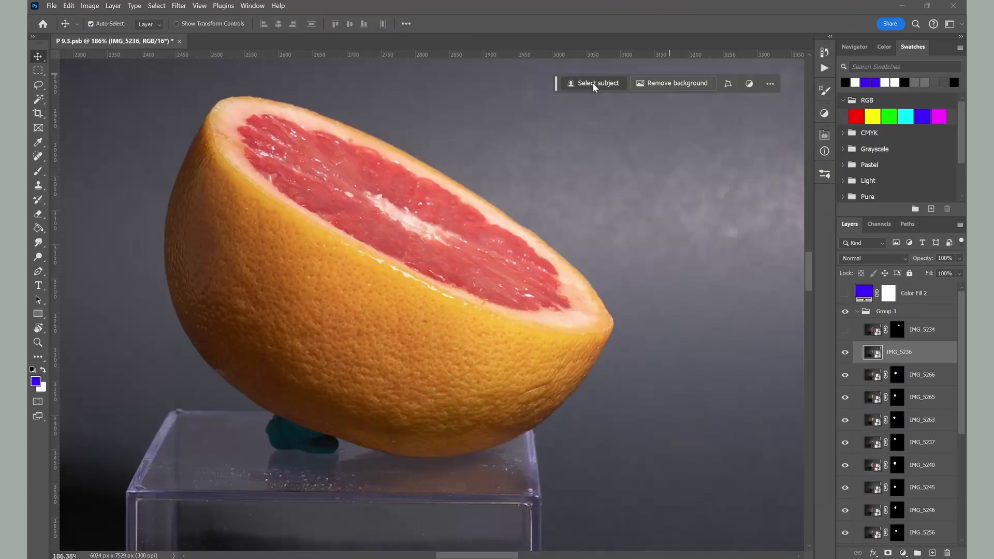
Mask the grapefruit half on IMG_5236 with Select Subject and outline the leftover putty under its lower edge with the Pen tool
left_click(593, 83)
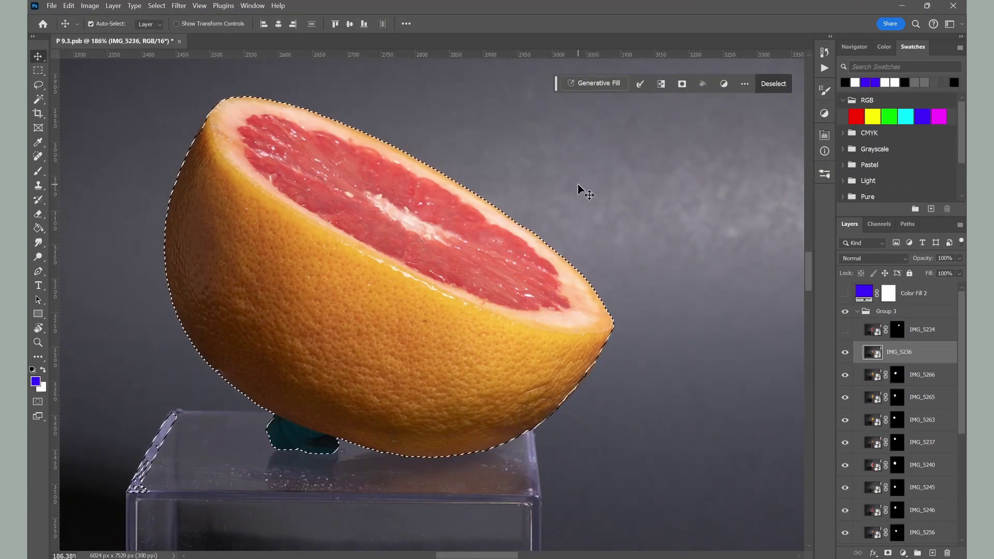
left_click(888, 553)
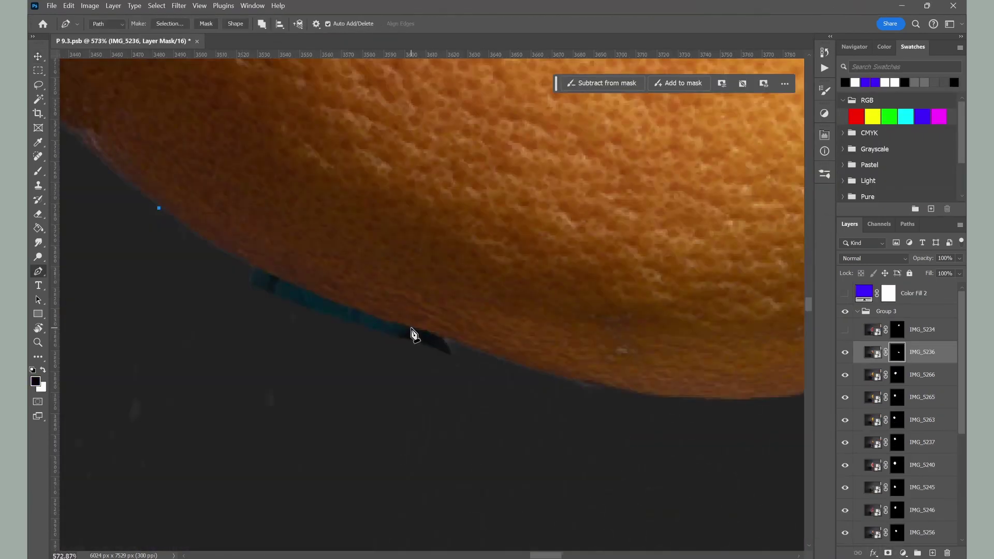
left_click_drag(410, 329, 567, 377)
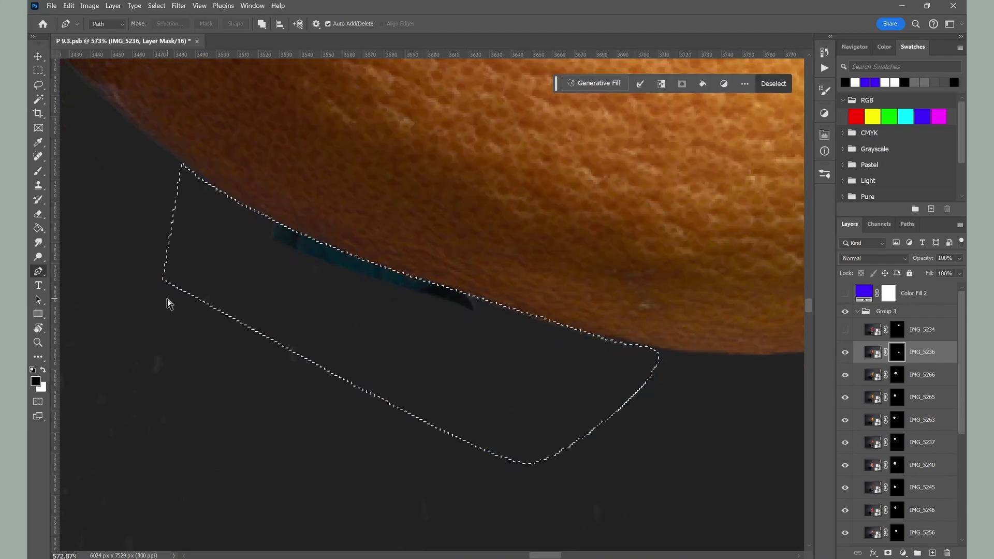
key("b")
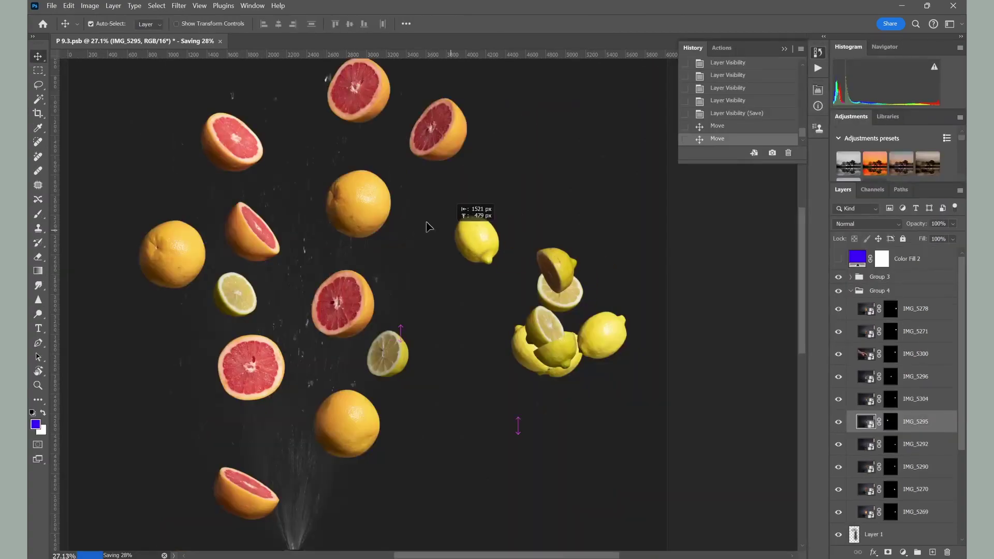
Move the two whole lemons, IMG_5295 and IMG_5271, from the lemon cluster to spots among the flying citrus
left_click_drag(476, 238, 288, 140)
left_click_drag(595, 335, 427, 274)
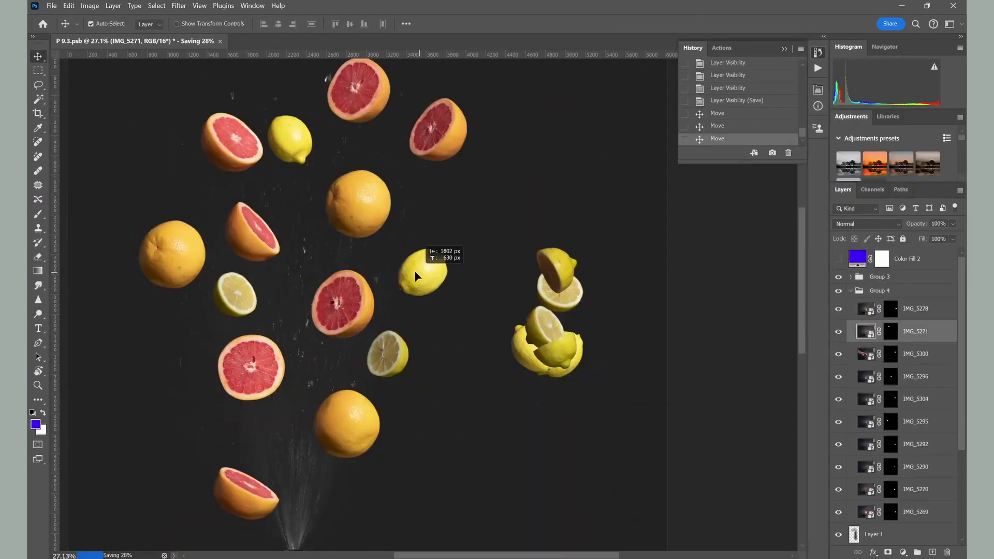